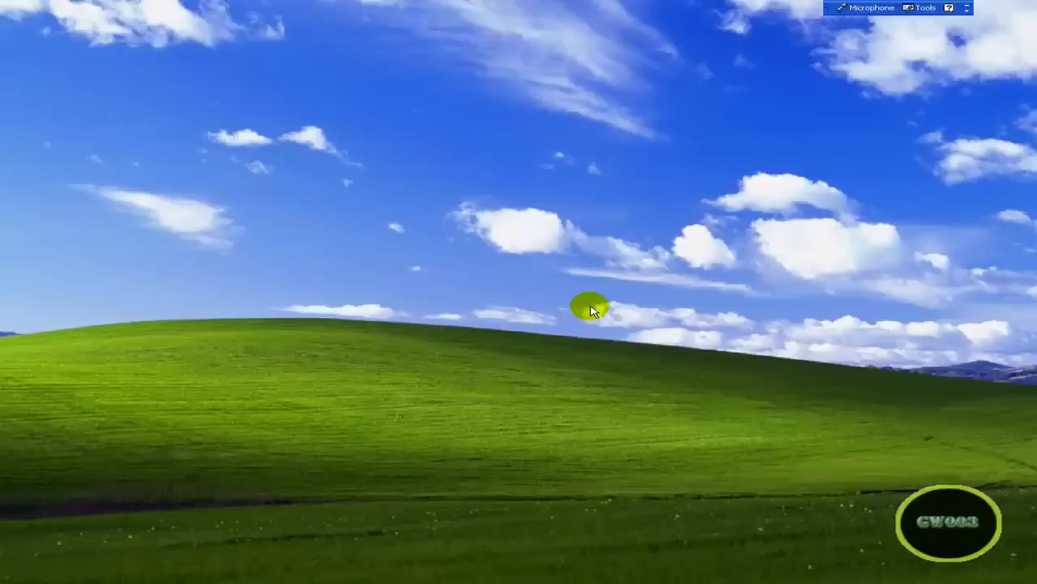
# - Clear the Windows XP desktop so no menus or program windows are open
pyautogui.click(395, 284)
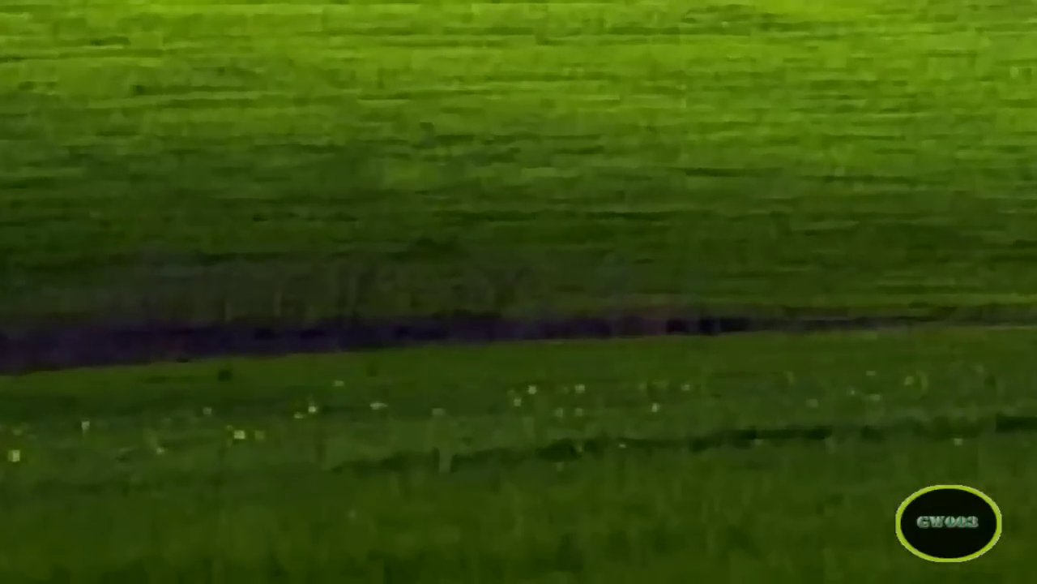
# - Get the Run dialog ready with regedit entered as the program to open
pyautogui.press('super')
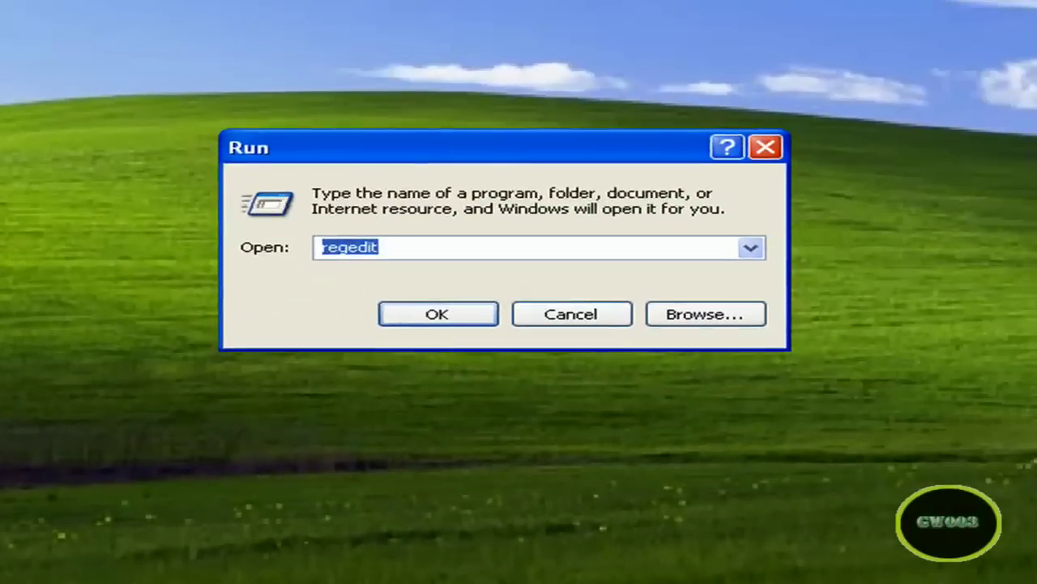
pyautogui.press('super')
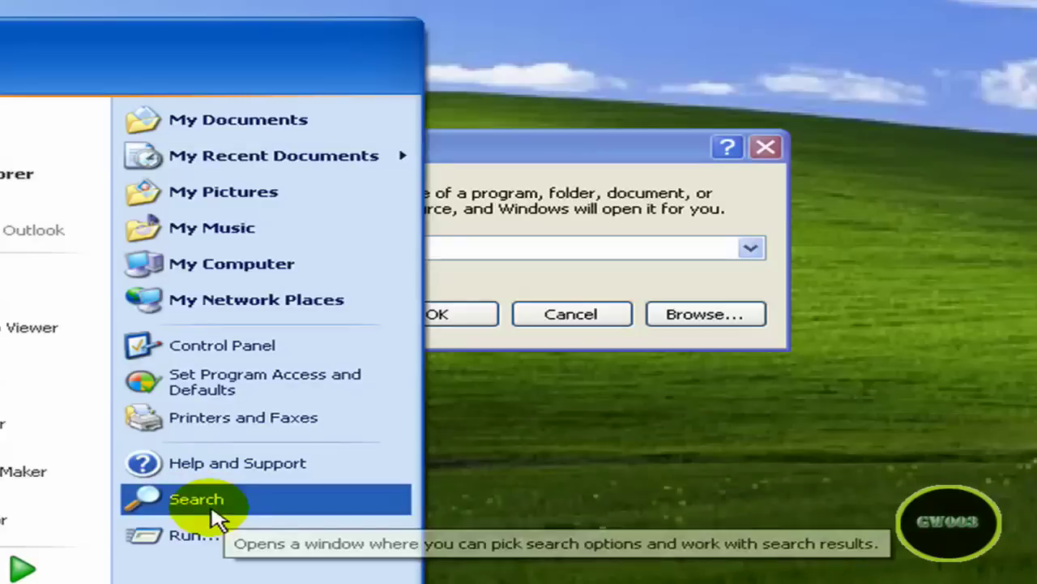
pyautogui.click(548, 502)
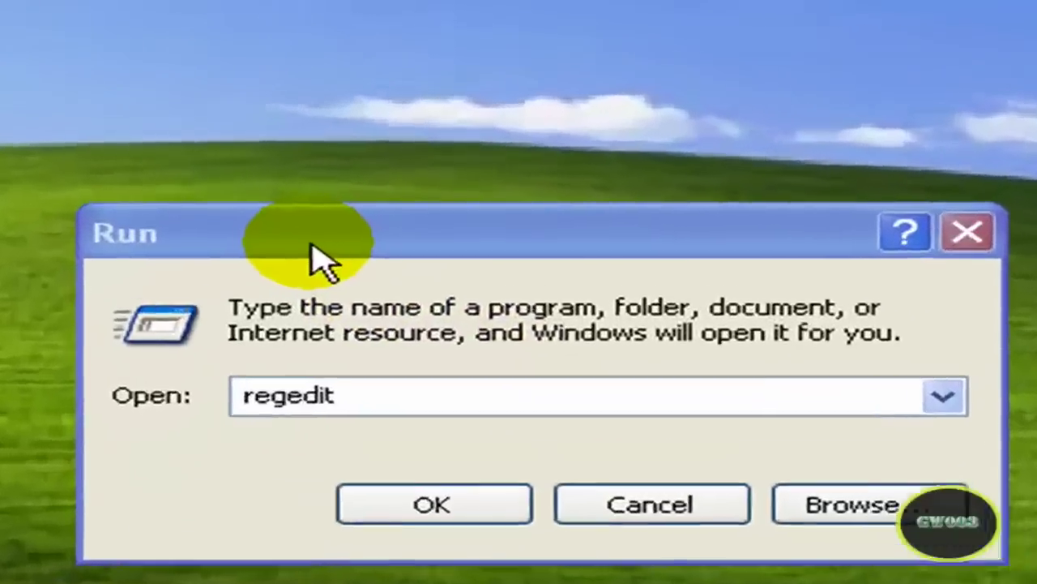
pyautogui.click(366, 174)
pyautogui.click(567, 328)
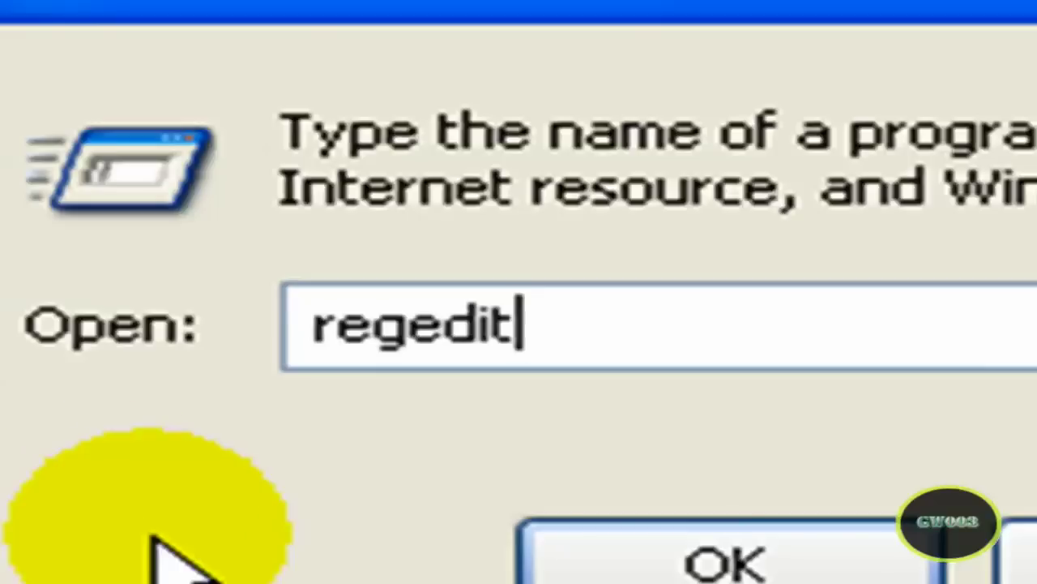
# - Launch regedit, reposition its window, and expand HKEY_CURRENT_USER to list its subkeys
pyautogui.click(734, 498)
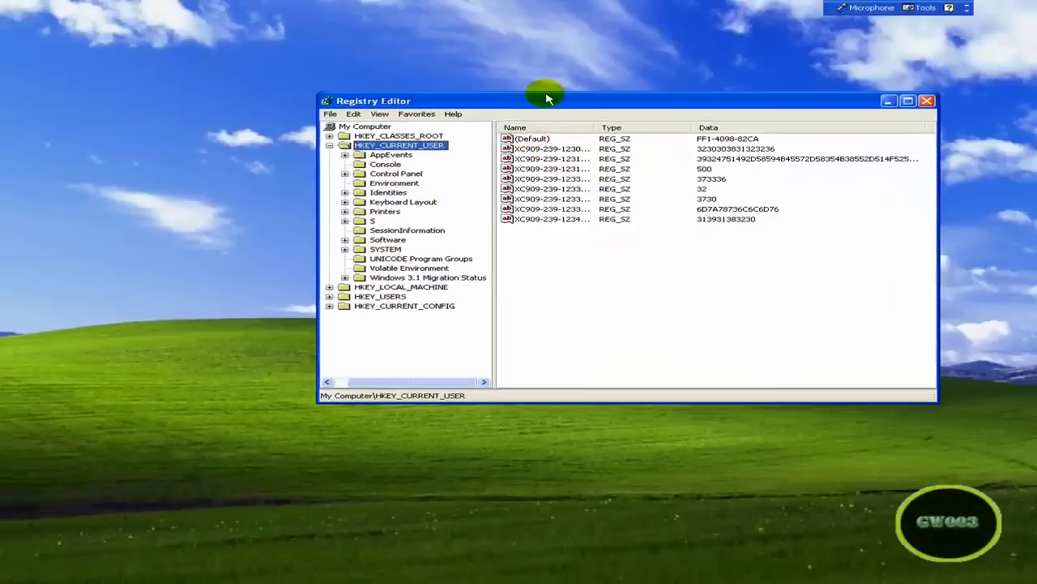
pyautogui.moveTo(540, 97); pyautogui.dragTo(454, 139)
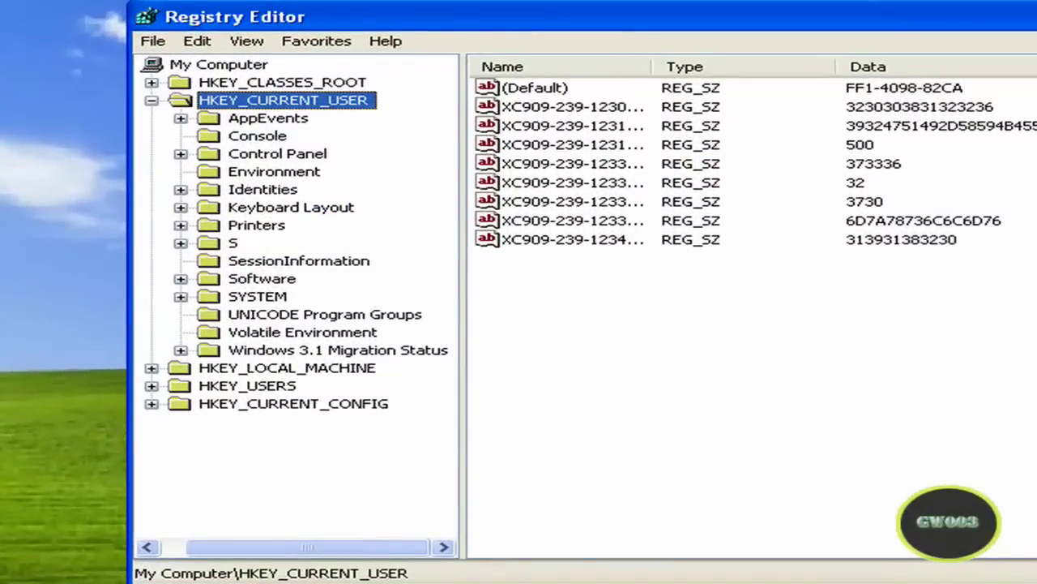
pyautogui.click(152, 101)
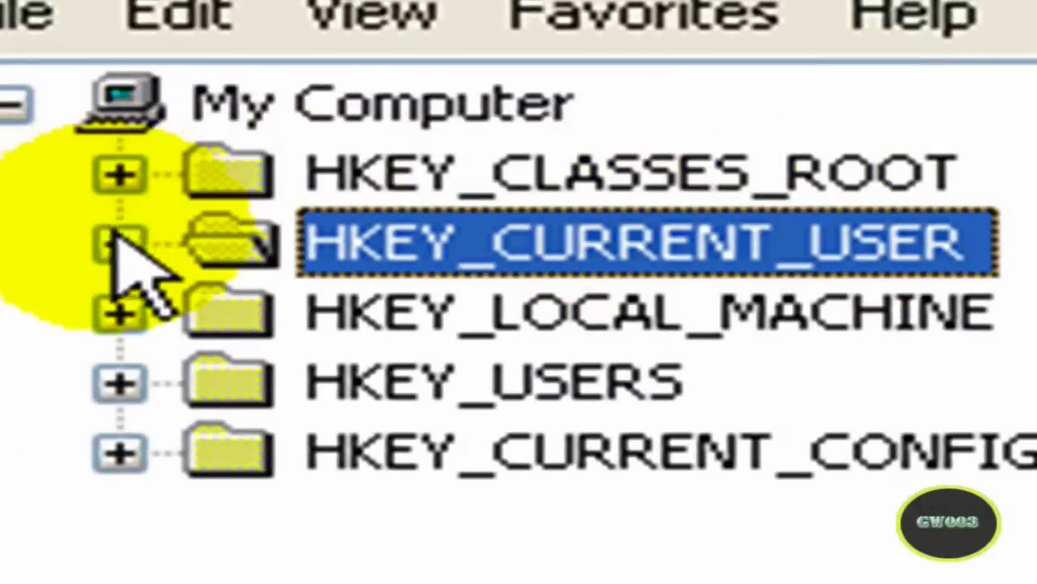
pyautogui.click(117, 243)
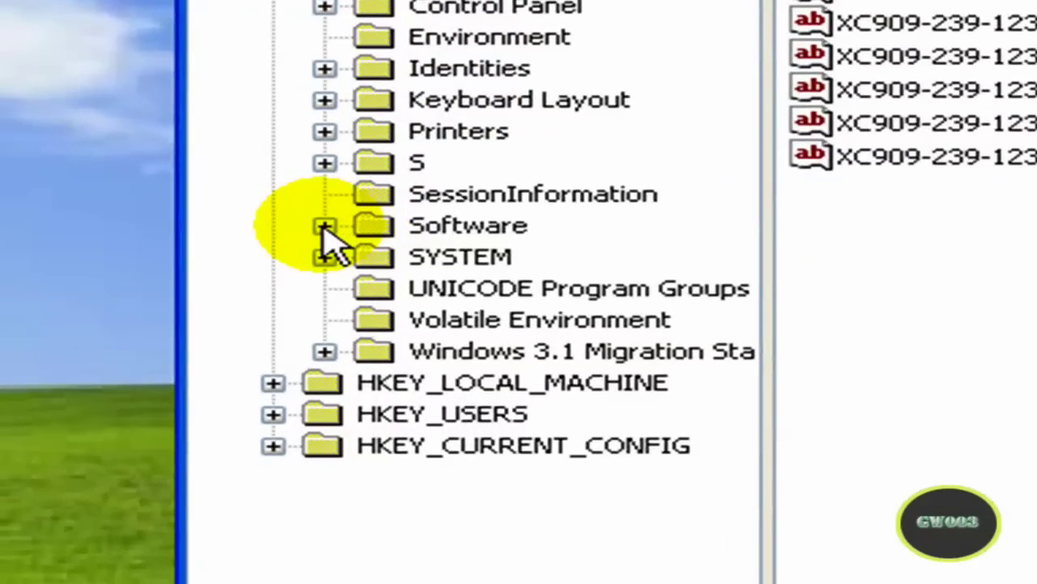
# - Expand the Software key and then its Microsoft subkey
pyautogui.click(325, 226)
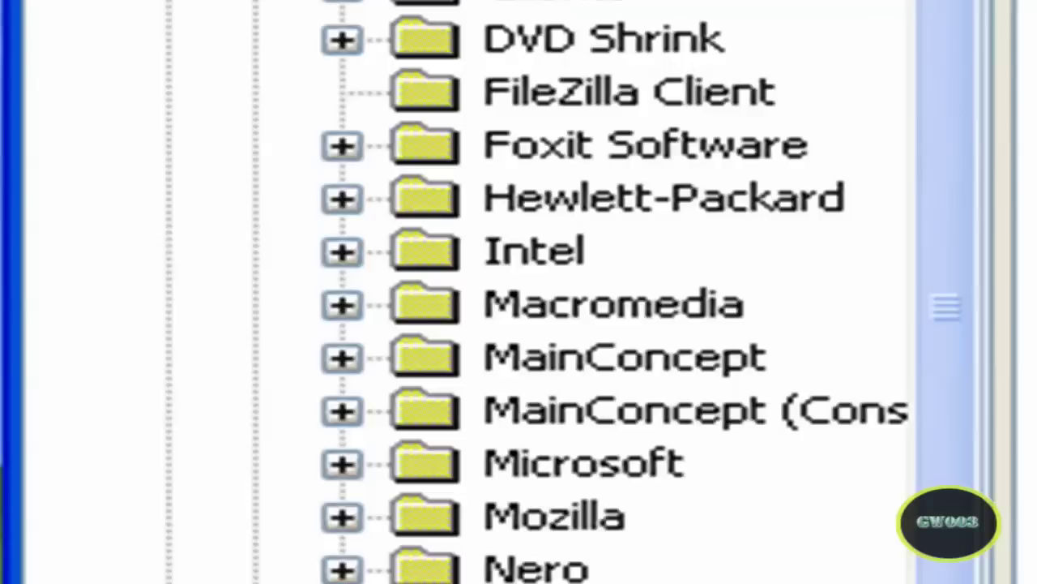
pyautogui.scroll(-2, 718, 371)
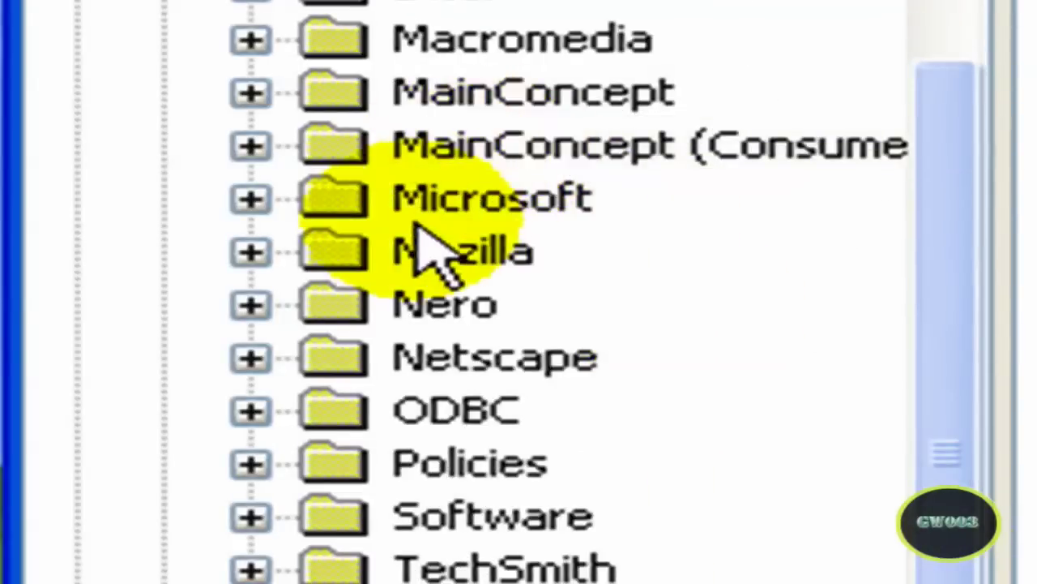
pyautogui.click(418, 213)
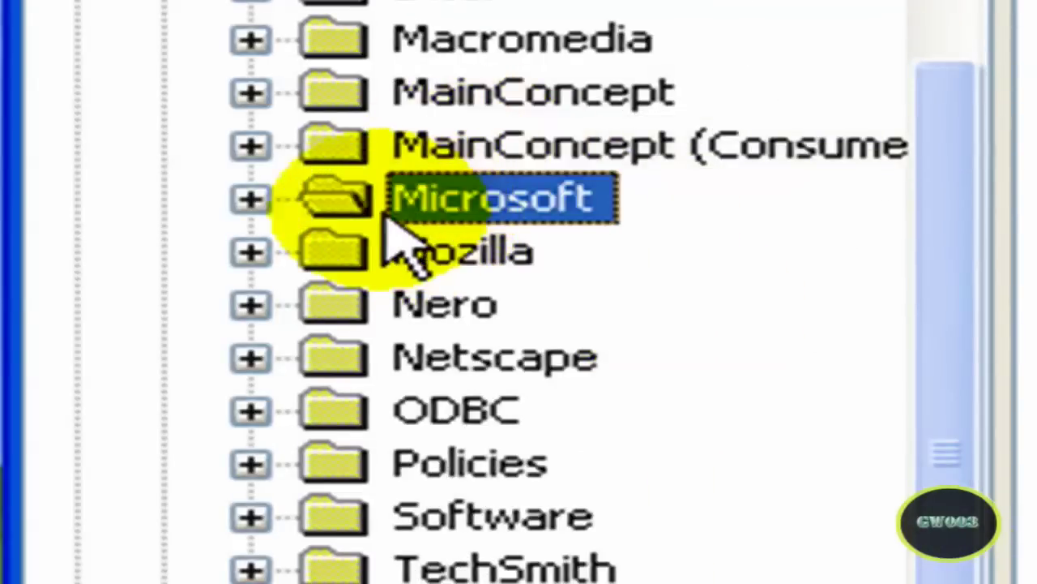
pyautogui.click(244, 207)
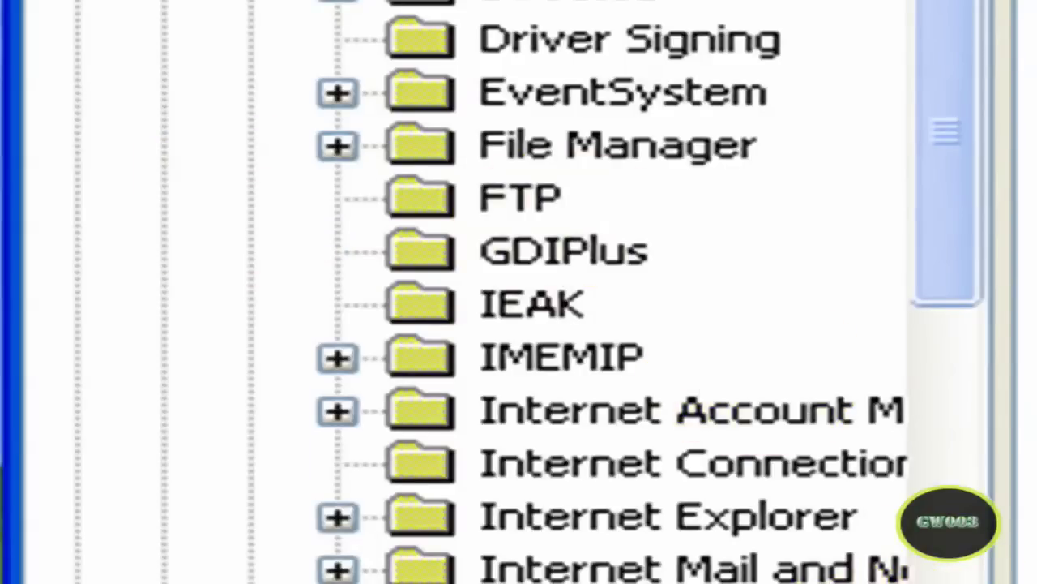
# - Expand MediaPlayer and its Player subkey to reveal Settings
pyautogui.hscroll(3, 559, 292)
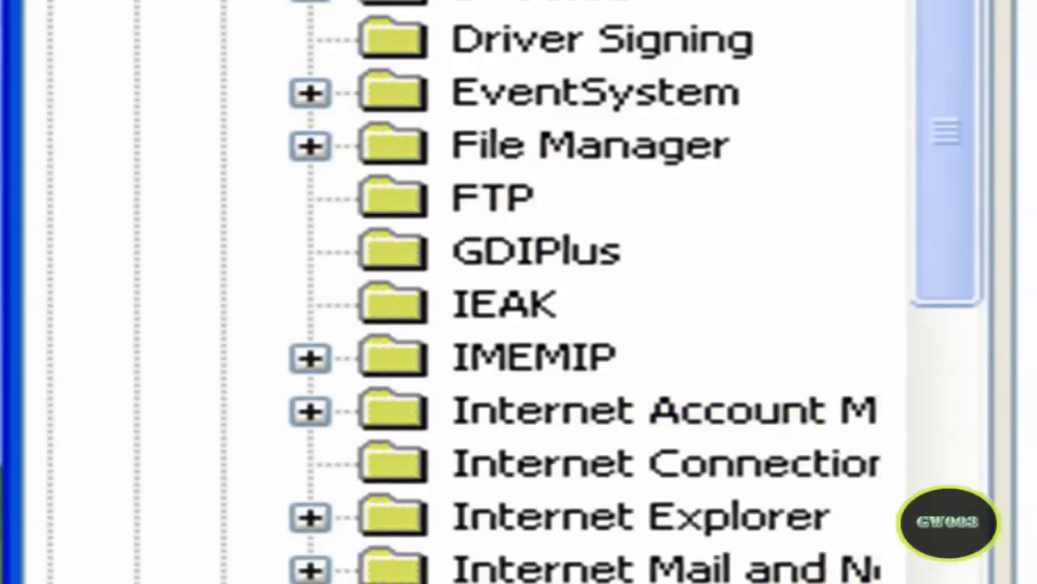
pyautogui.moveTo(939, 167); pyautogui.dragTo(898, 251)
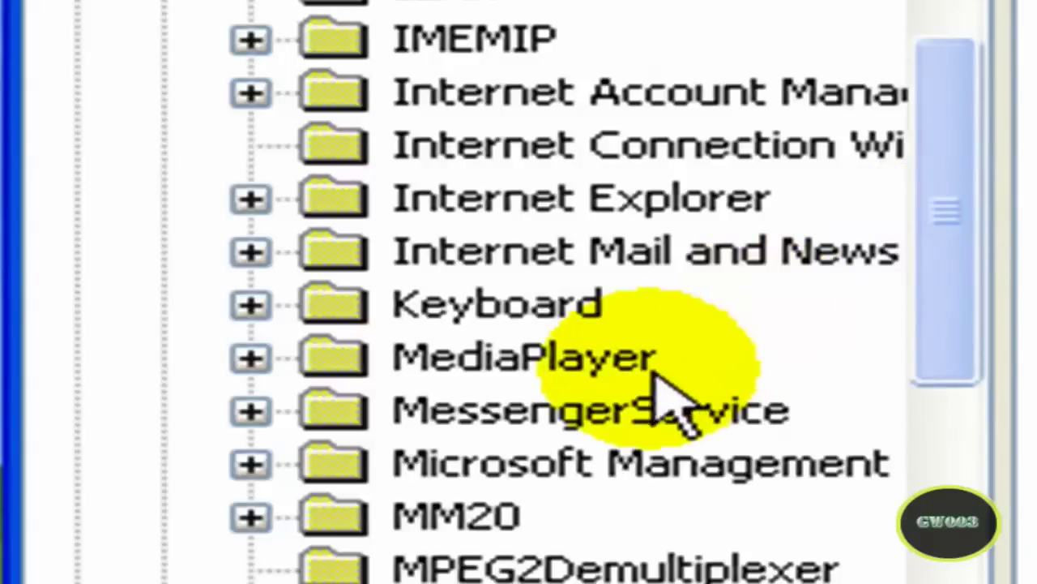
pyautogui.click(680, 358)
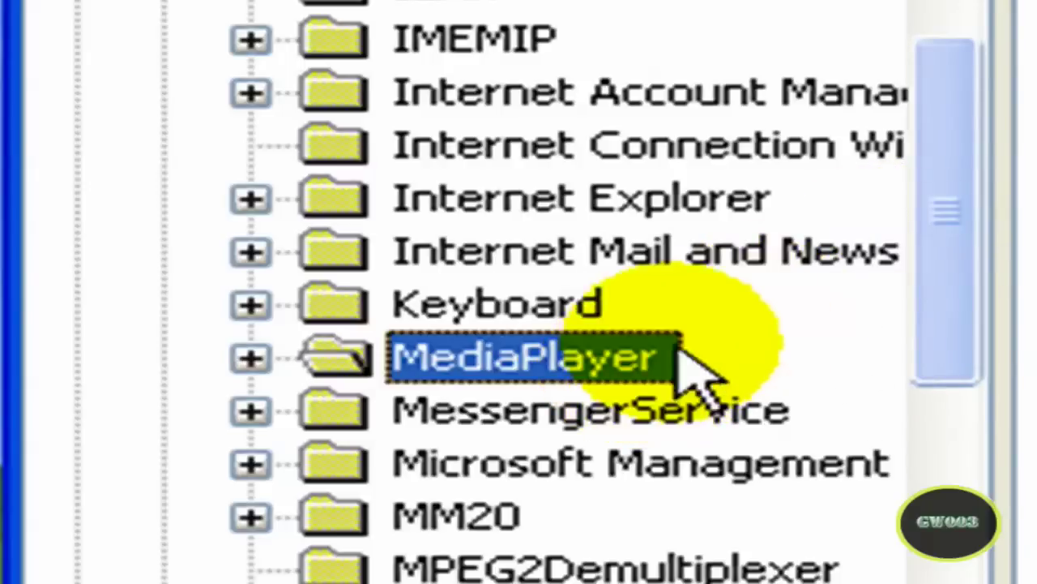
pyautogui.click(248, 359)
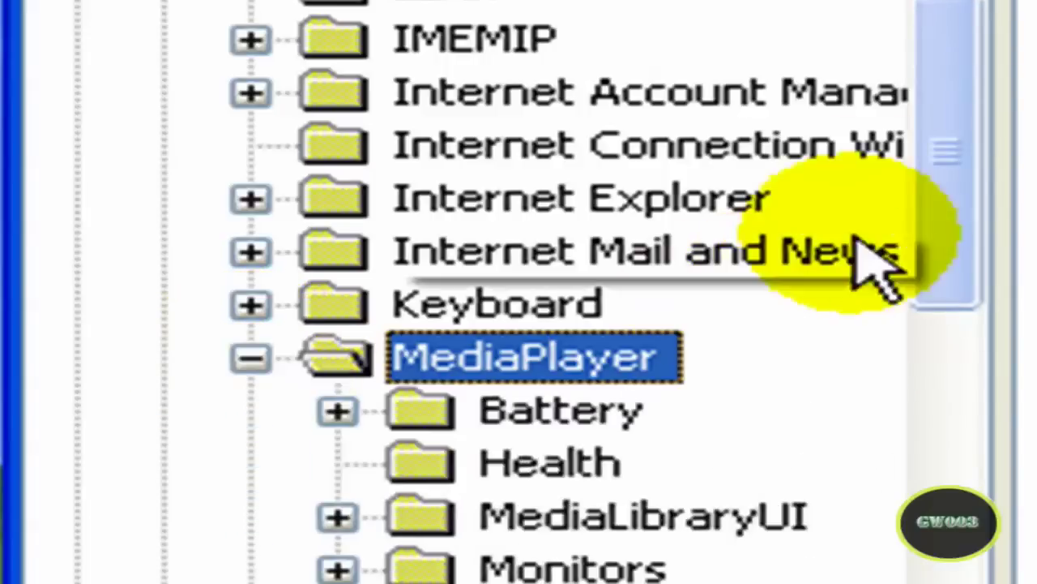
pyautogui.moveTo(945, 111); pyautogui.dragTo(948, 170)
pyautogui.click(559, 365)
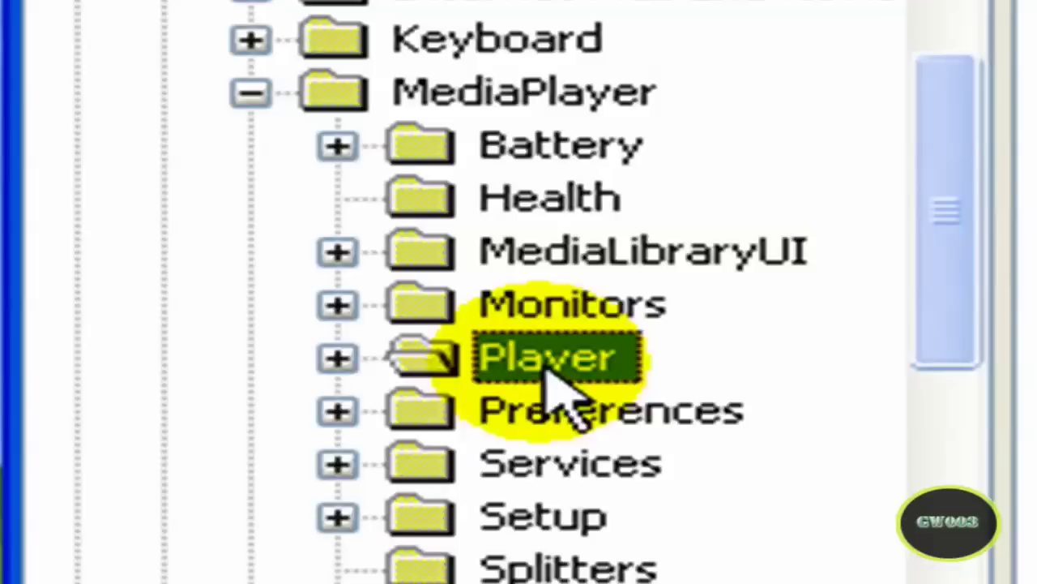
pyautogui.click(335, 359)
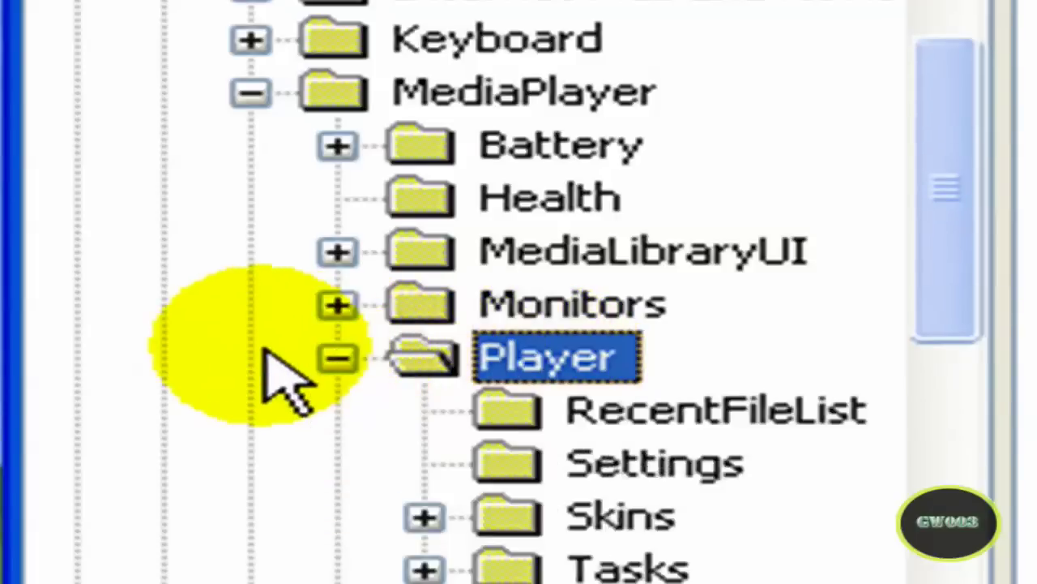
# - Add a new string value named EnableDVDUI inside Player\Settings
pyautogui.click(585, 474)
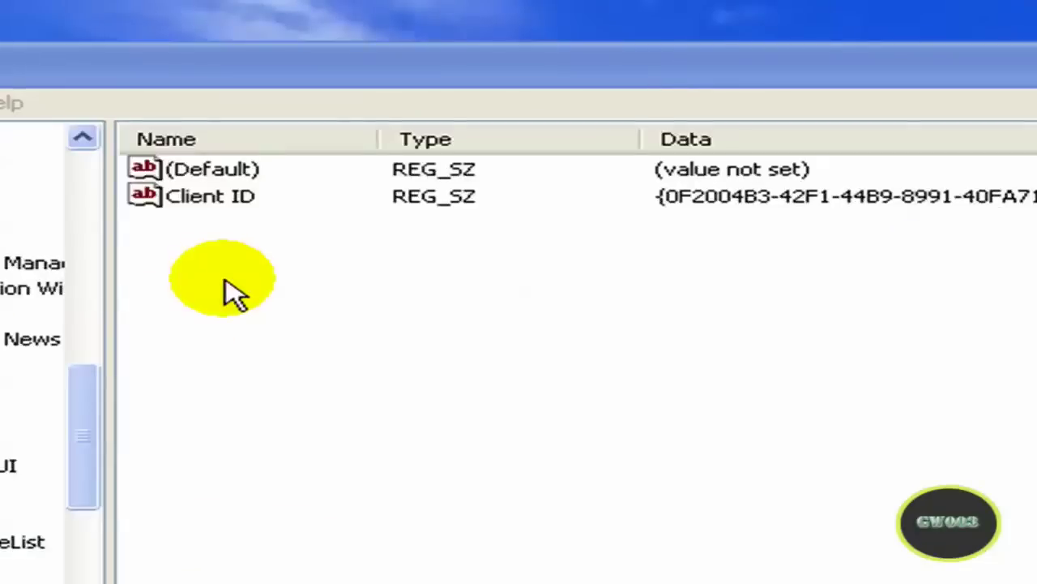
pyautogui.rightClick(184, 261)
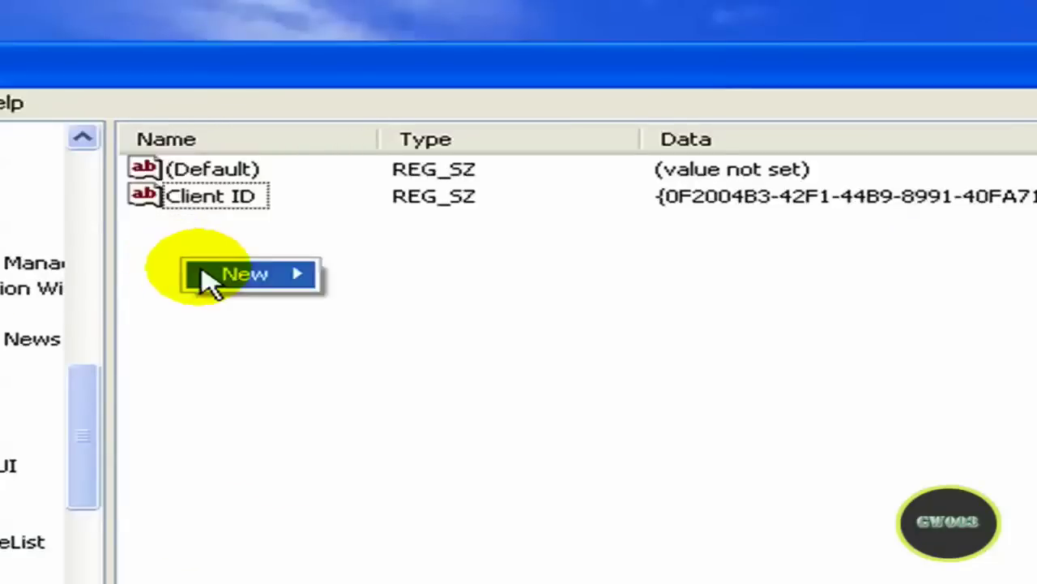
pyautogui.moveTo(231, 273)
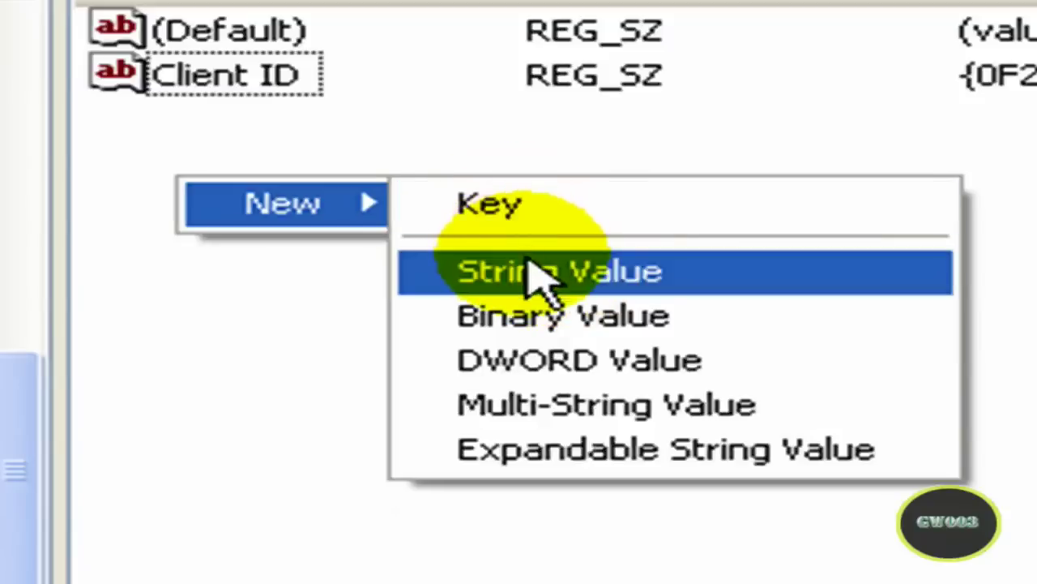
pyautogui.click(535, 275)
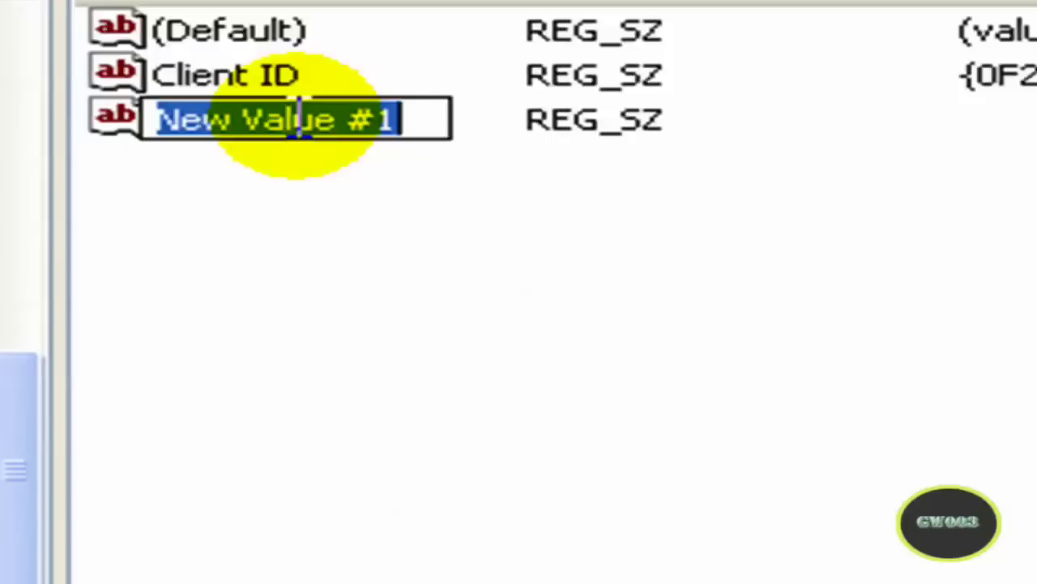
pyautogui.write('EnableDVDUI')
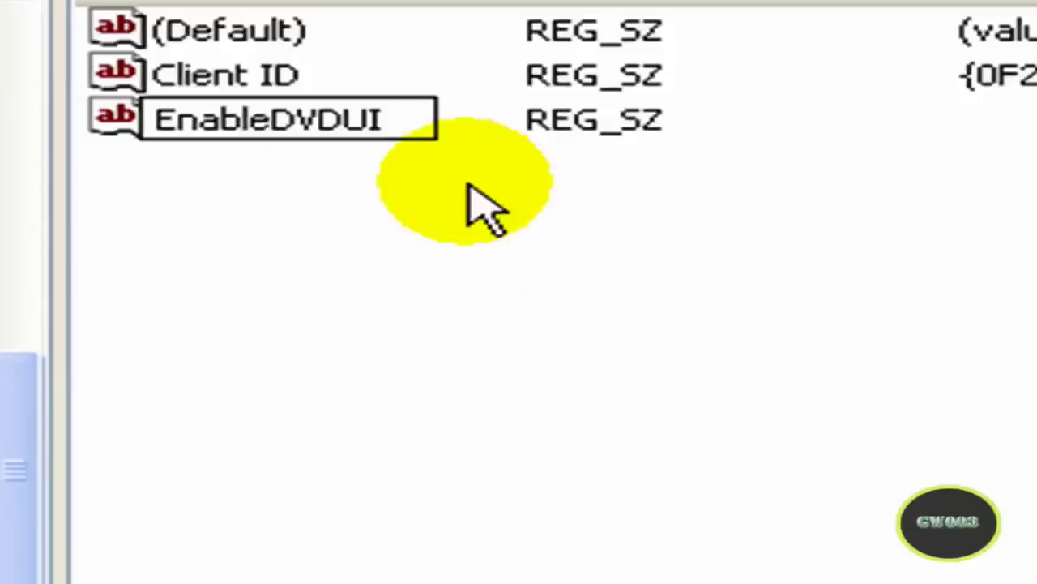
pyautogui.press('Return')
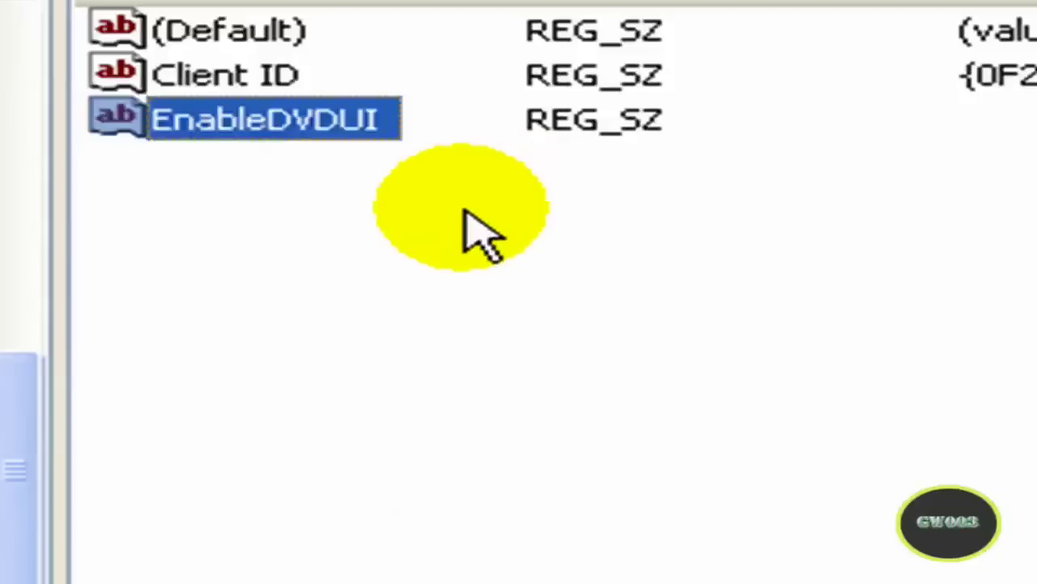
# - Set the EnableDVDUI value data to 'yes'
pyautogui.doubleClick(229, 118)
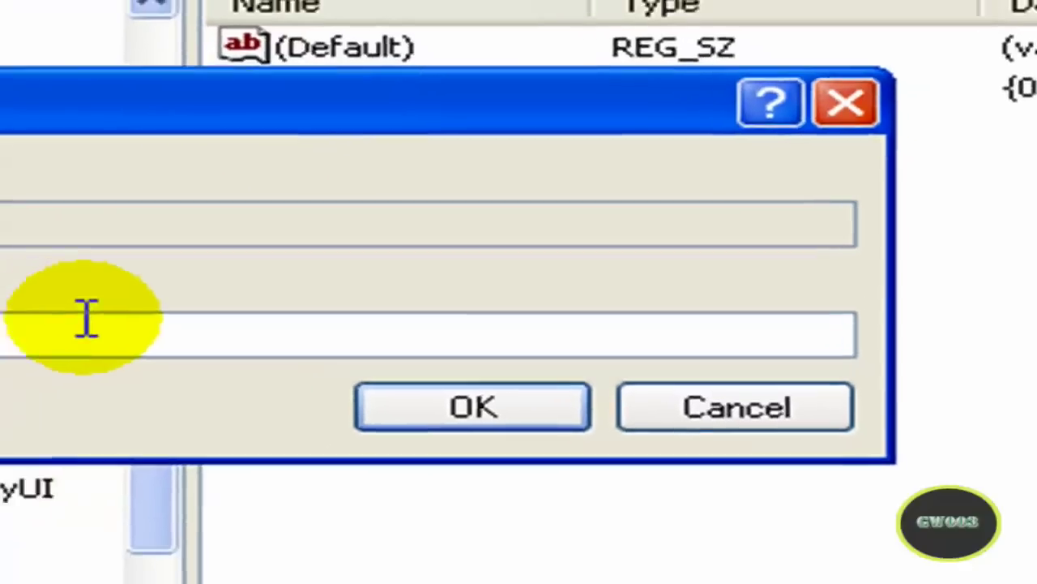
pyautogui.write('yes')
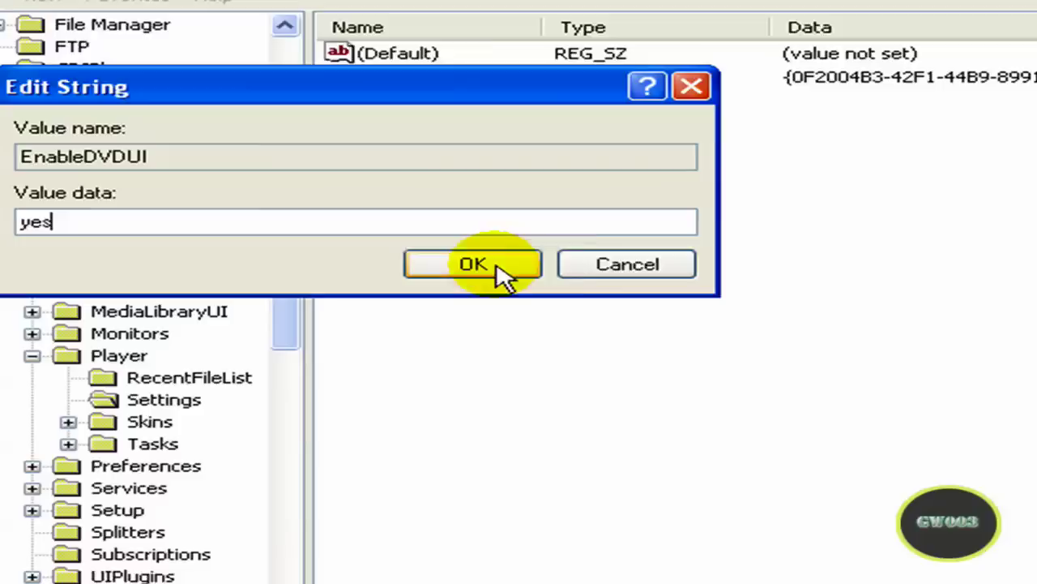
pyautogui.click(500, 271)
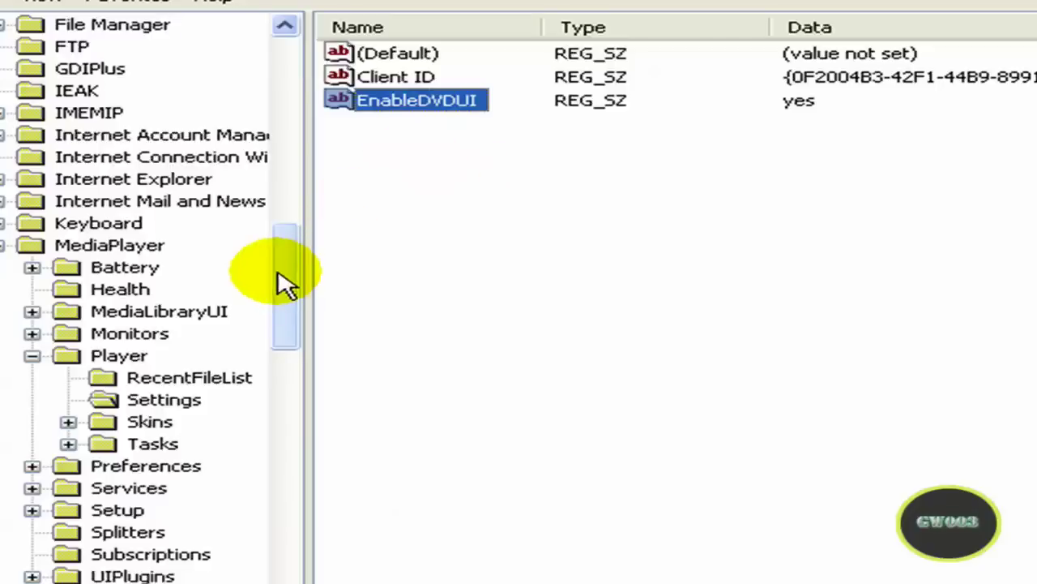
pyautogui.moveTo(278, 282); pyautogui.dragTo(270, 97)
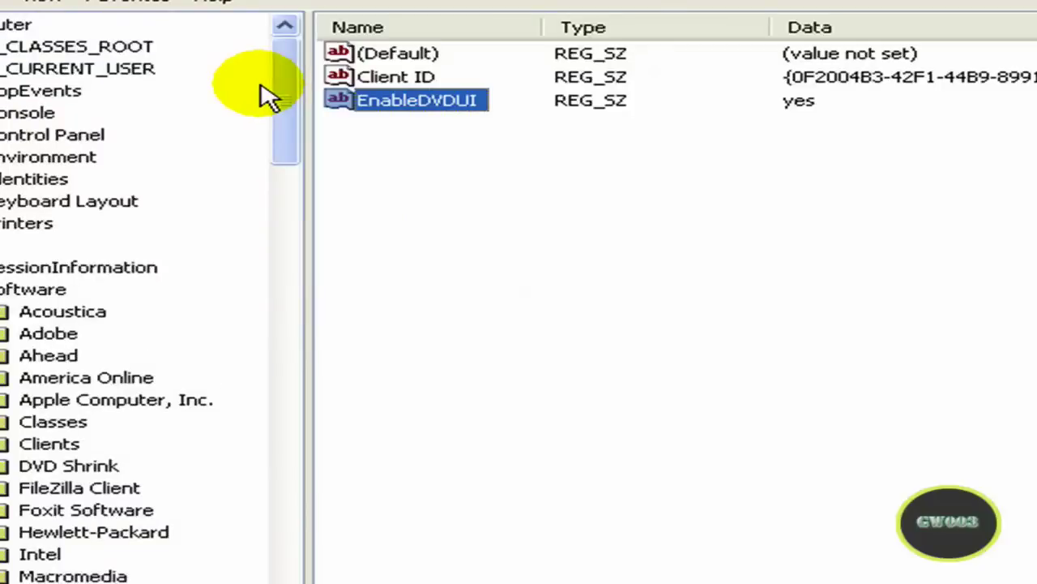